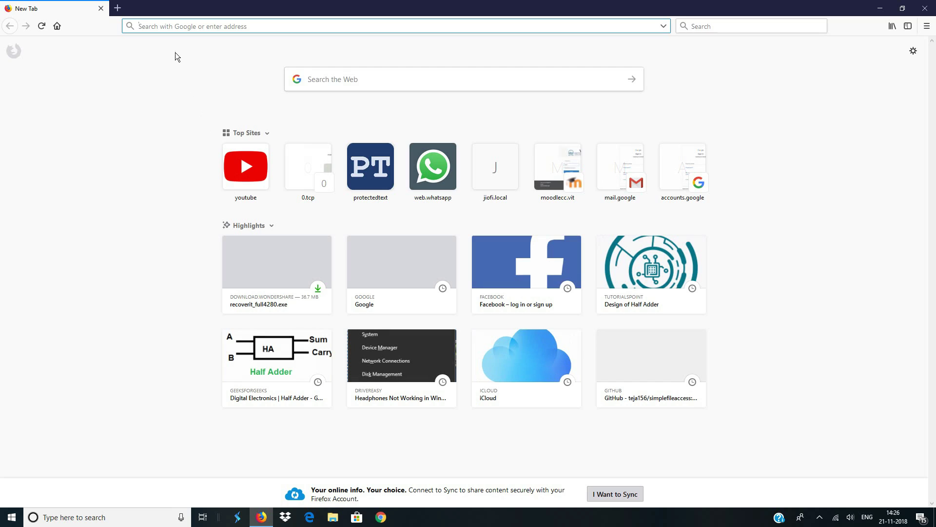
# Load the pasted Wondershare download link and save recoverit_full4280(1).exe (36.7 MB) to disk
pyautogui.write('https://download.wondershare.com/cbs_down/recoverit_full4280.exe')
pyautogui.press('Return')
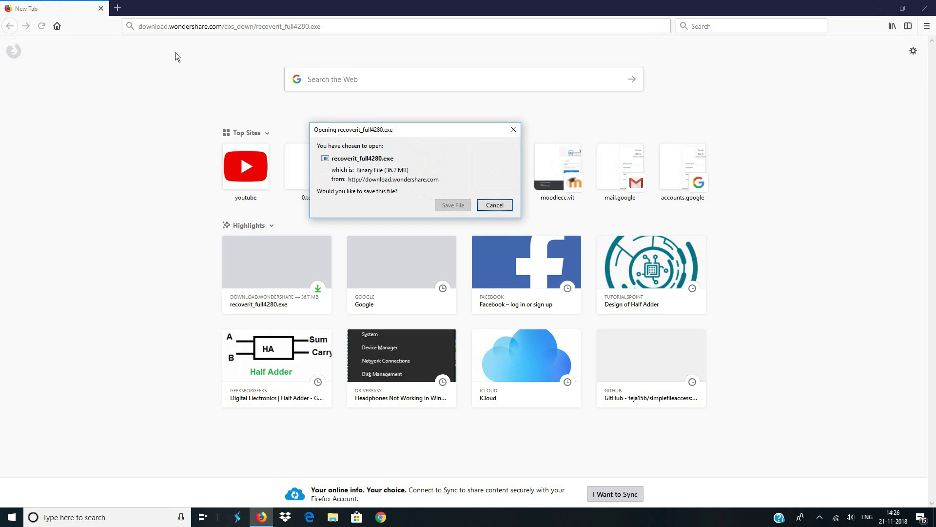
pyautogui.click(453, 204)
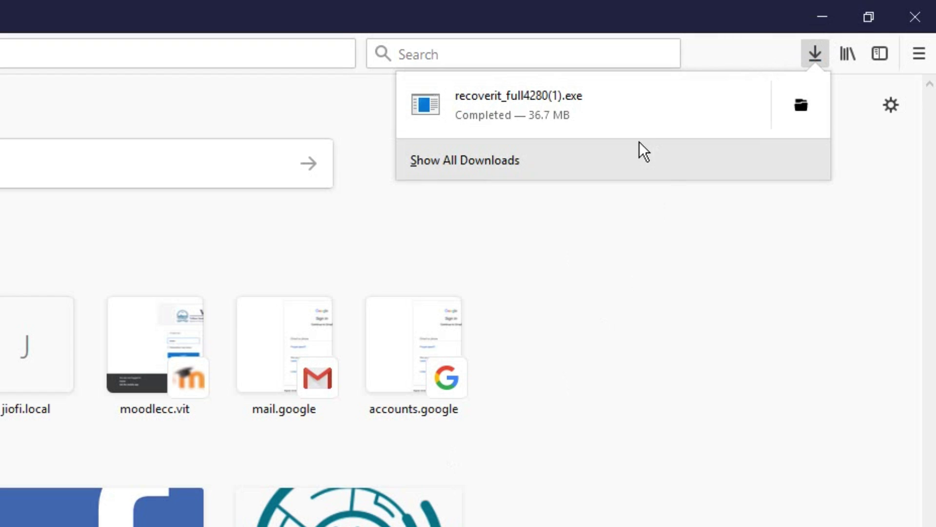
# Launch the downloaded Recoverit installer in English and accept the licence agreement
pyautogui.click(512, 123)
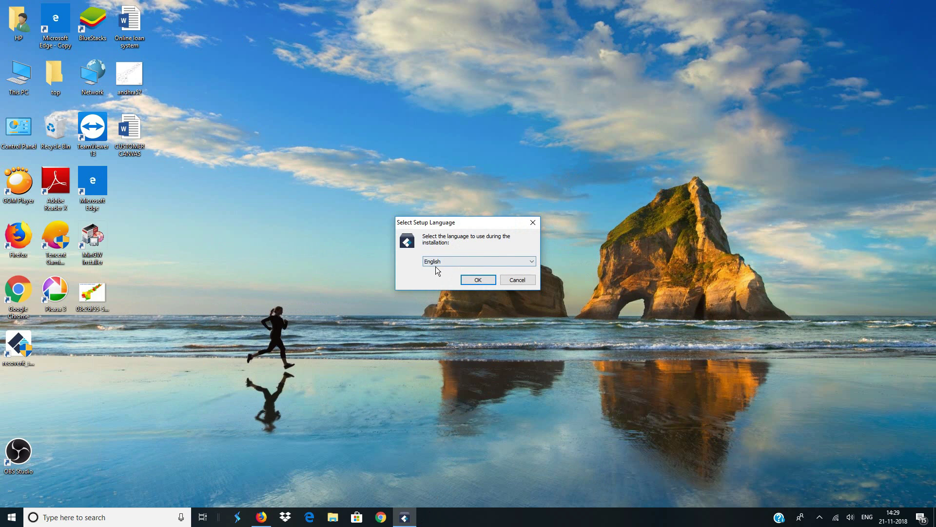
pyautogui.click(471, 280)
pyautogui.click(509, 338)
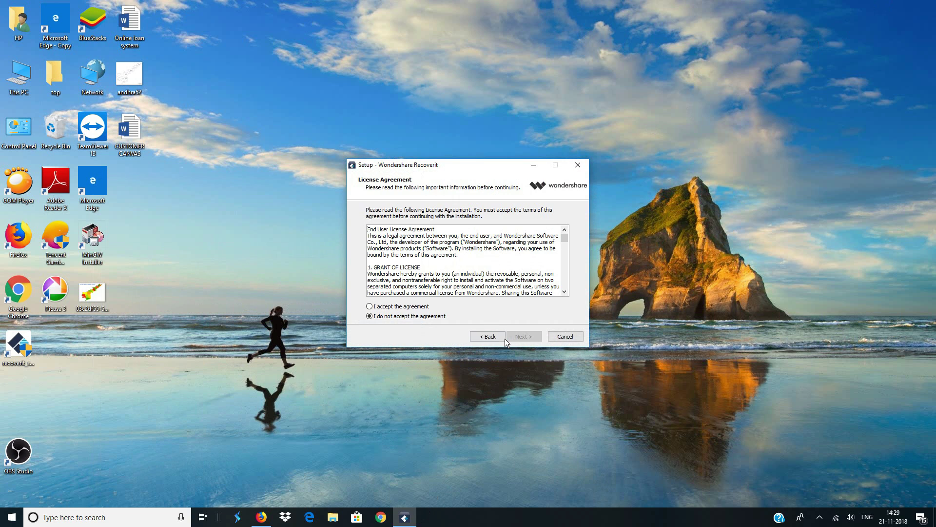
pyautogui.click(387, 307)
pyautogui.click(511, 337)
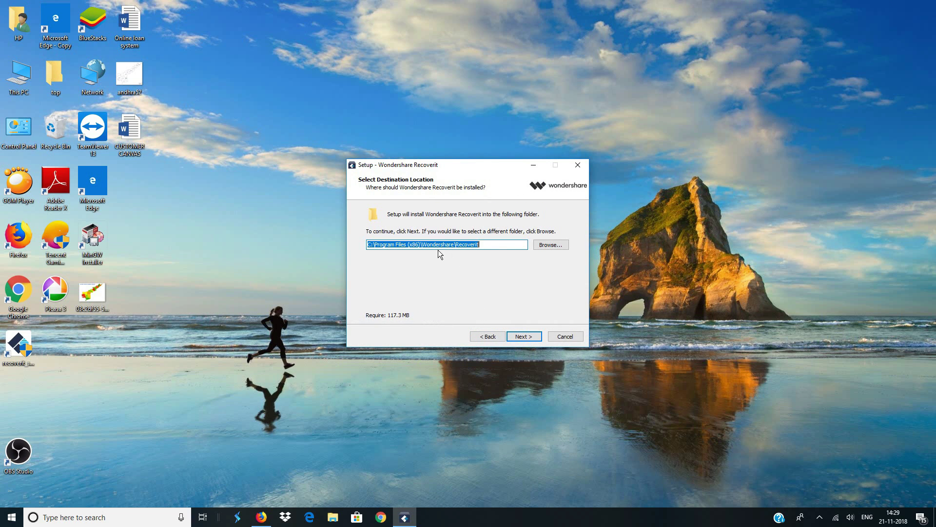
# Keep the default folder C:\Program Files (x86)\Wondershare\Recoverit and start the installation
pyautogui.moveTo(479, 247); pyautogui.dragTo(499, 267)
pyautogui.click(502, 246)
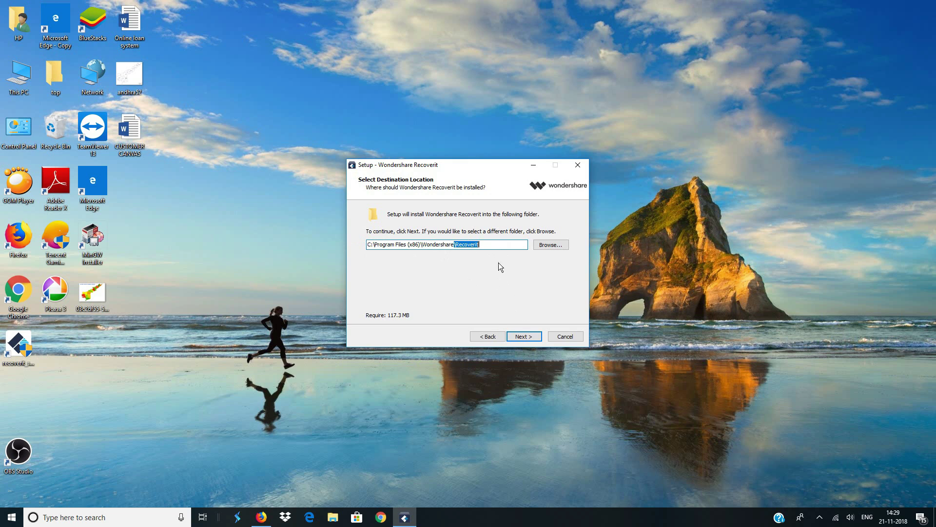
pyautogui.click(526, 335)
pyautogui.click(527, 336)
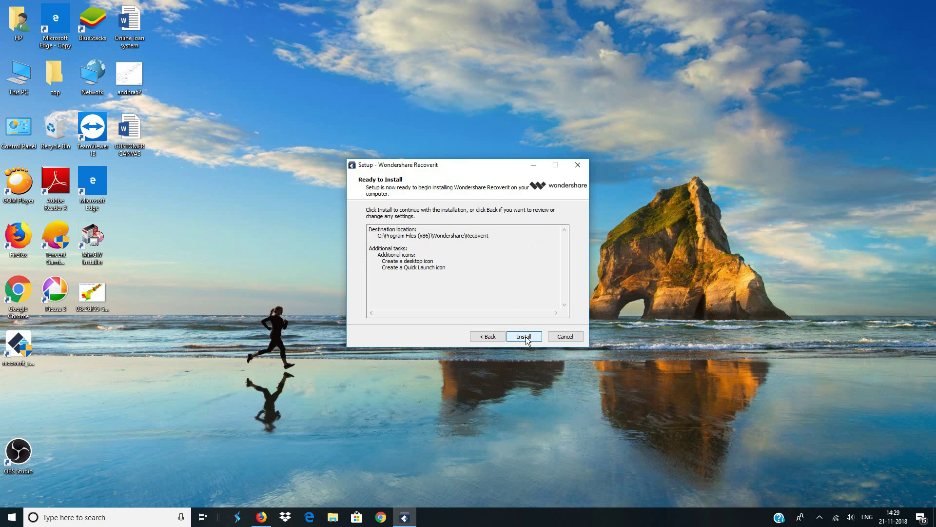
pyautogui.click(525, 337)
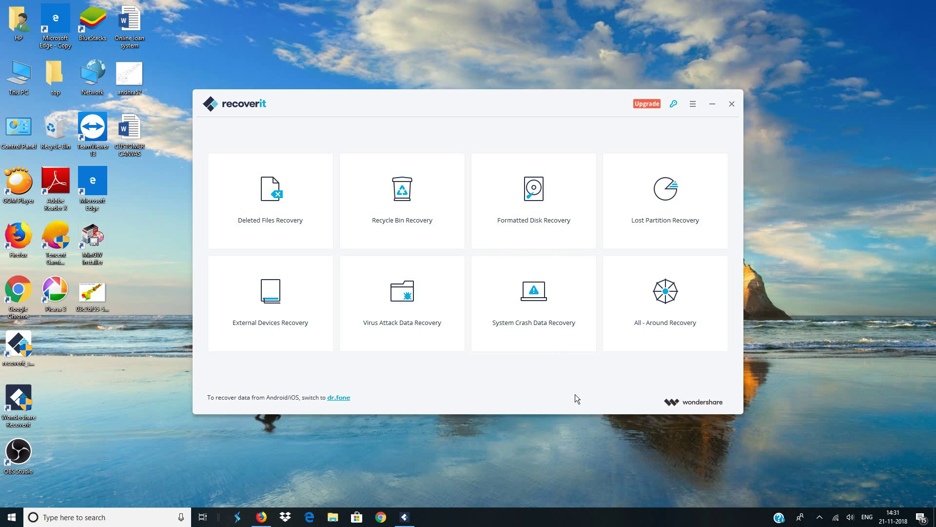
# In a maximized File Explorer, open the EOS_DIGITAL (H:) SD card from This PC and view dog.jpg
pyautogui.click(333, 517)
pyautogui.doubleClick(333, 219)
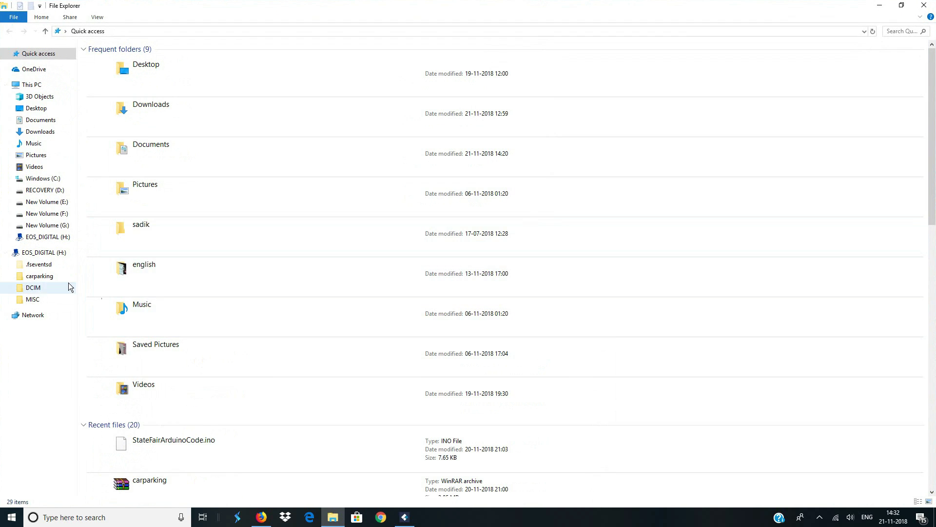
pyautogui.click(34, 85)
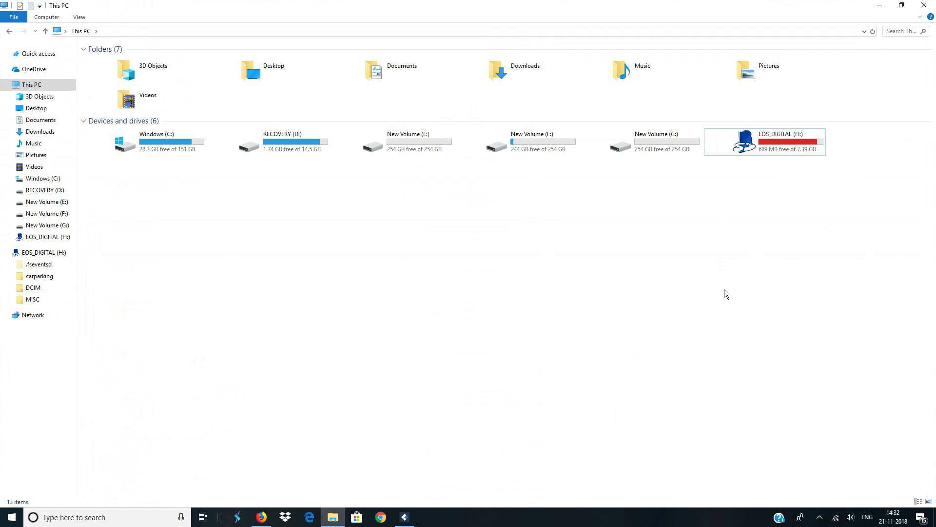
pyautogui.click(765, 154)
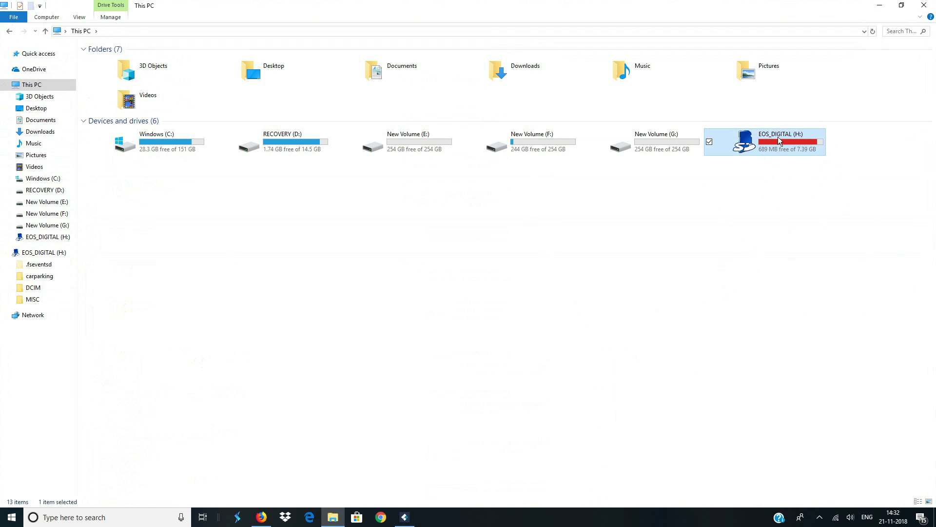
pyautogui.doubleClick(780, 142)
pyautogui.moveTo(259, 154); pyautogui.dragTo(125, 122)
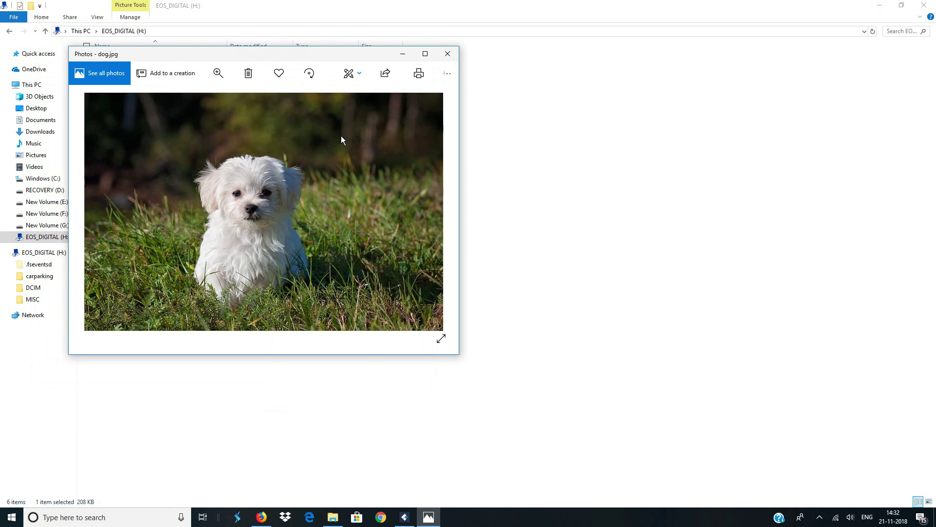
# Close the photo and permanently delete dog.jpg from the H: card with Shift+Delete, confirming Yes
pyautogui.click(447, 54)
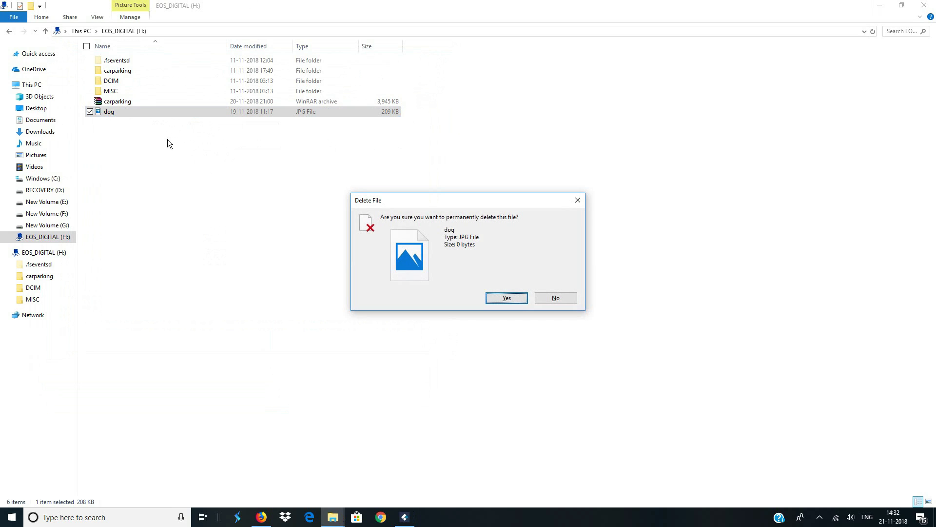
pyautogui.click(505, 298)
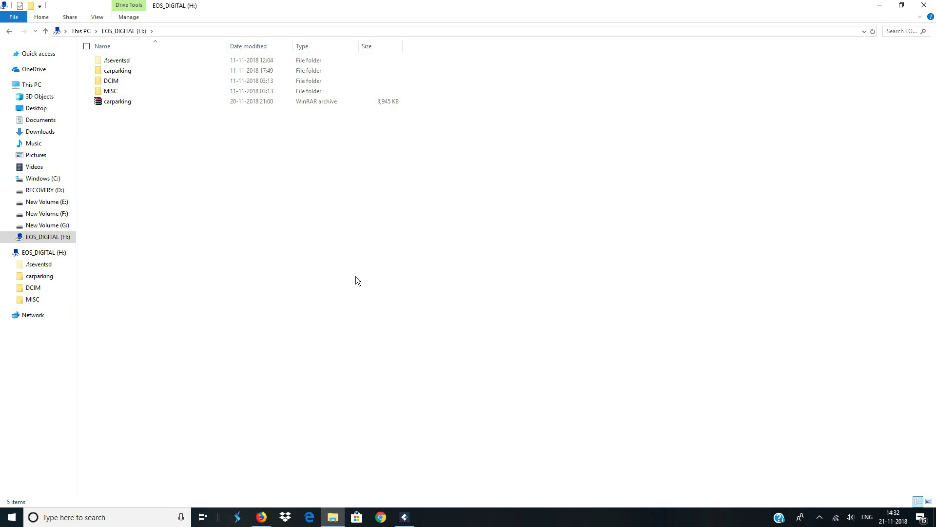
# Back in Recoverit, choose External Devices Recovery and continue to the disk list
pyautogui.click(404, 517)
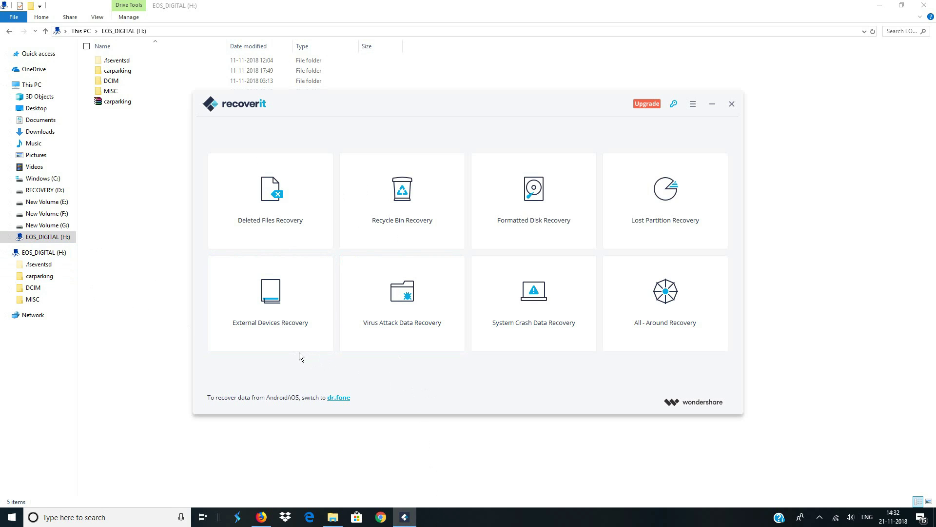
pyautogui.click(283, 326)
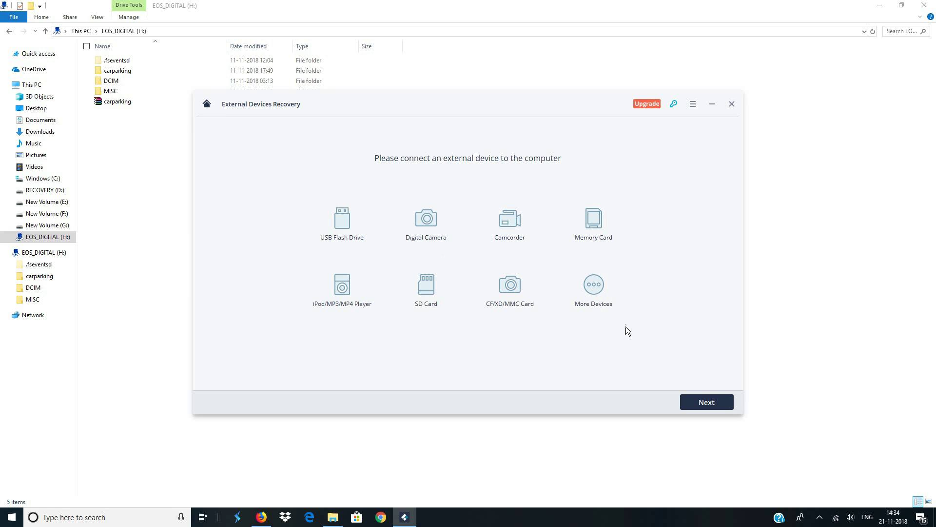
pyautogui.click(708, 397)
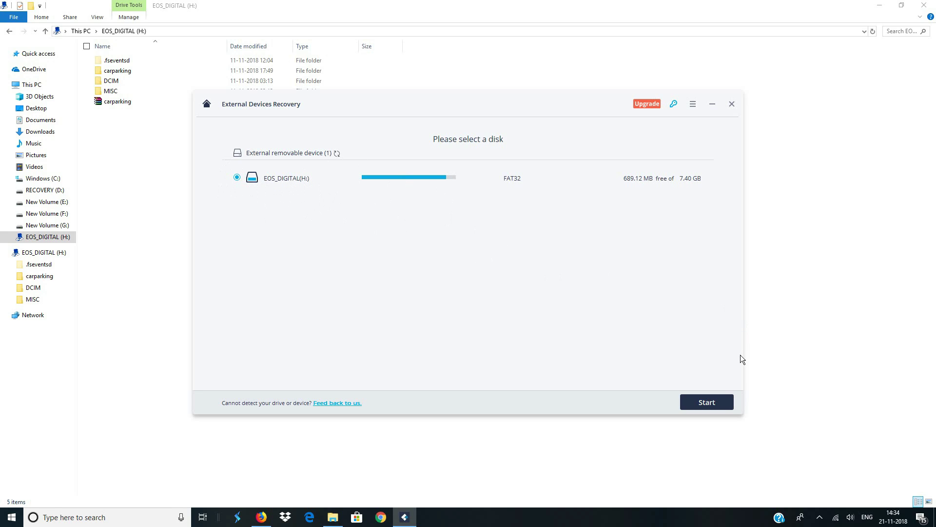
# Scan the EOS_DIGITAL (H:) card and close the Scan completed notice
pyautogui.click(716, 406)
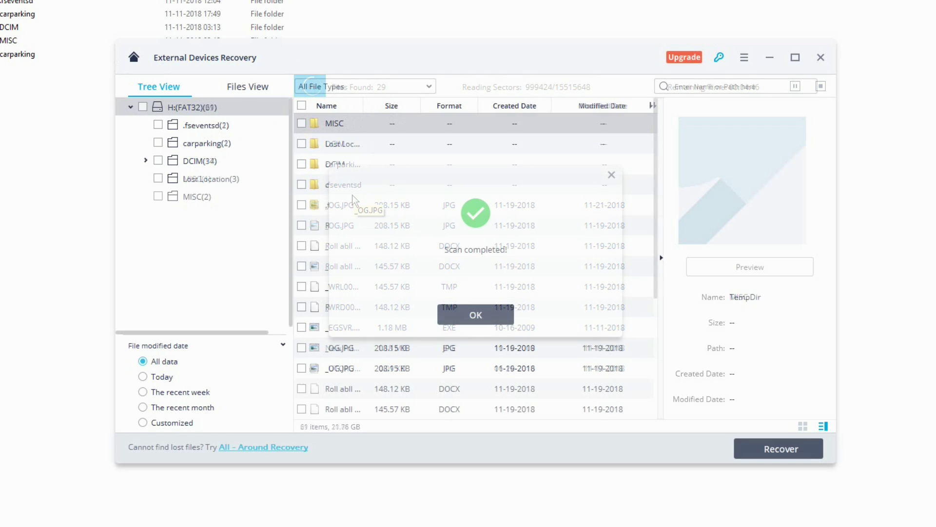
pyautogui.click(485, 315)
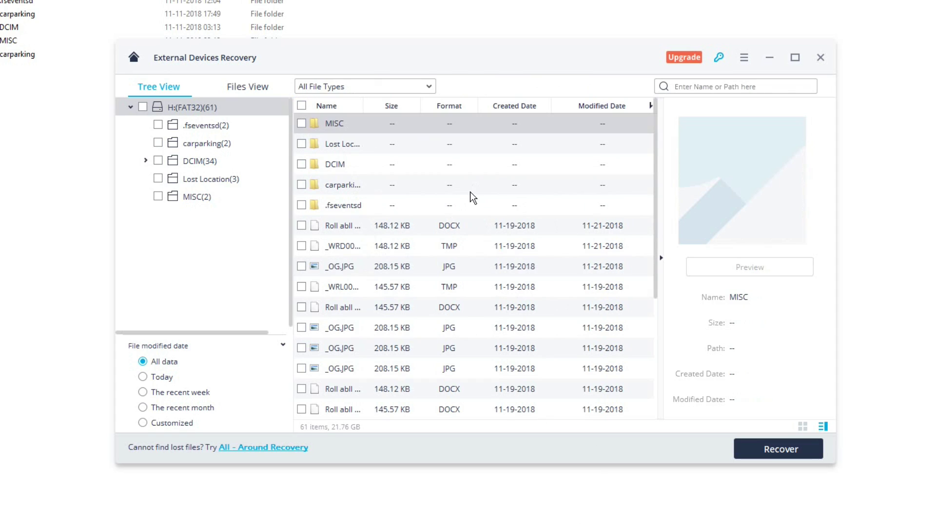
# Preview the 208.15 KB _OG.JPG dog photo, tick it, and start recovering it
pyautogui.click(403, 275)
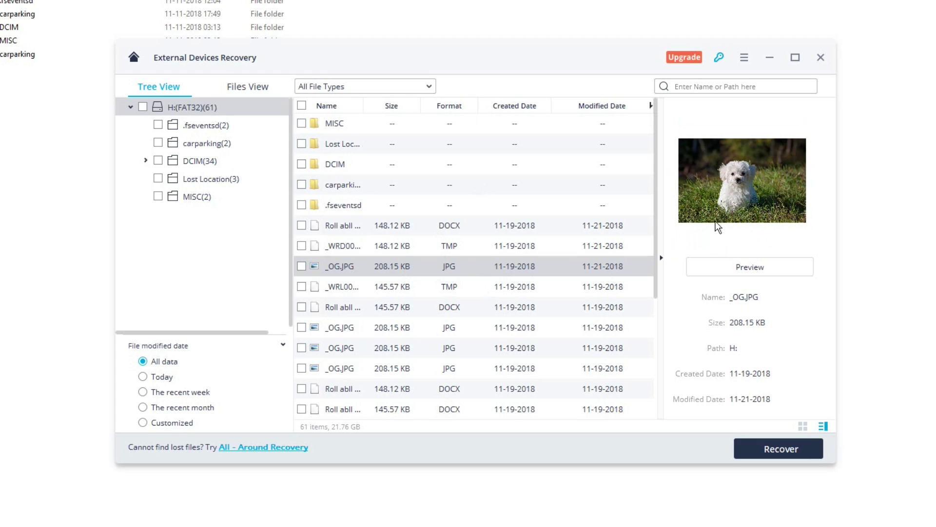
pyautogui.click(743, 267)
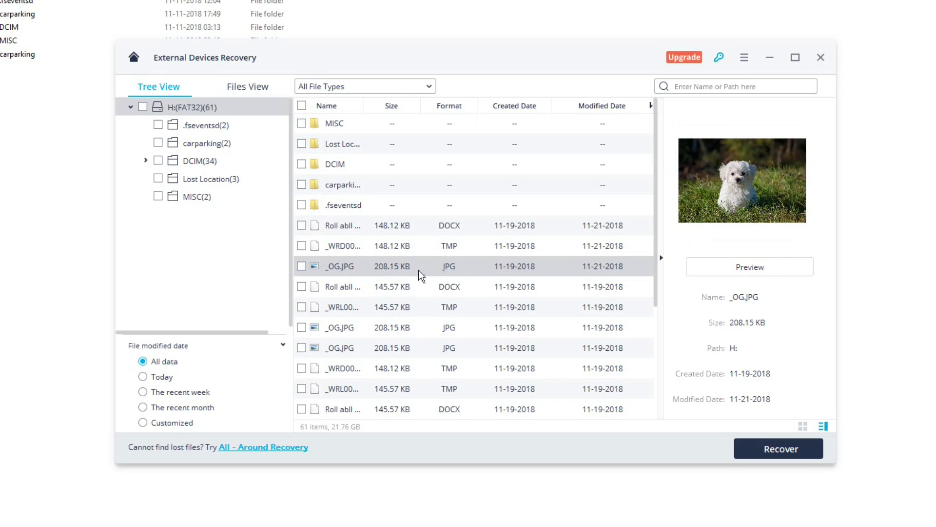
pyautogui.click(298, 265)
pyautogui.click(777, 448)
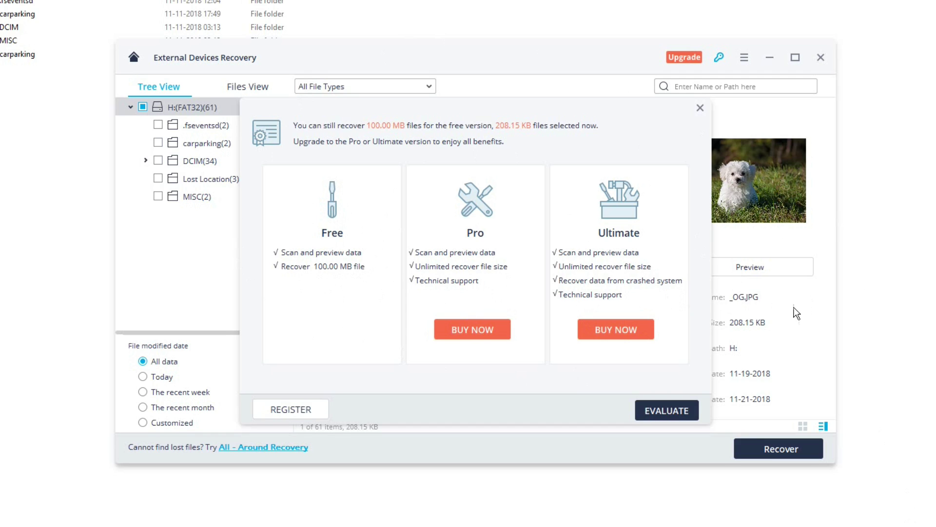
# Continue with the free version and recover _OG.JPG into the C:\Users\HP\Desktop folder
pyautogui.moveTo(542, 114); pyautogui.dragTo(499, 113)
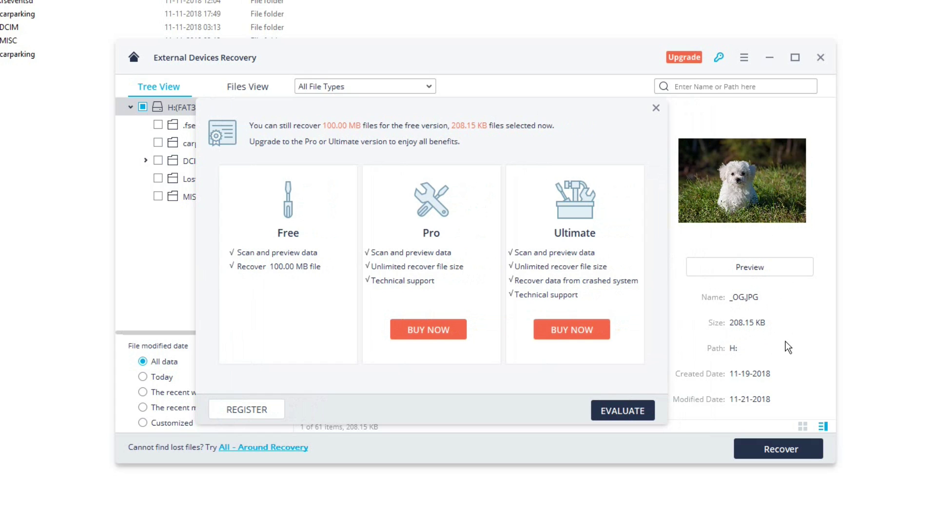
pyautogui.click(619, 411)
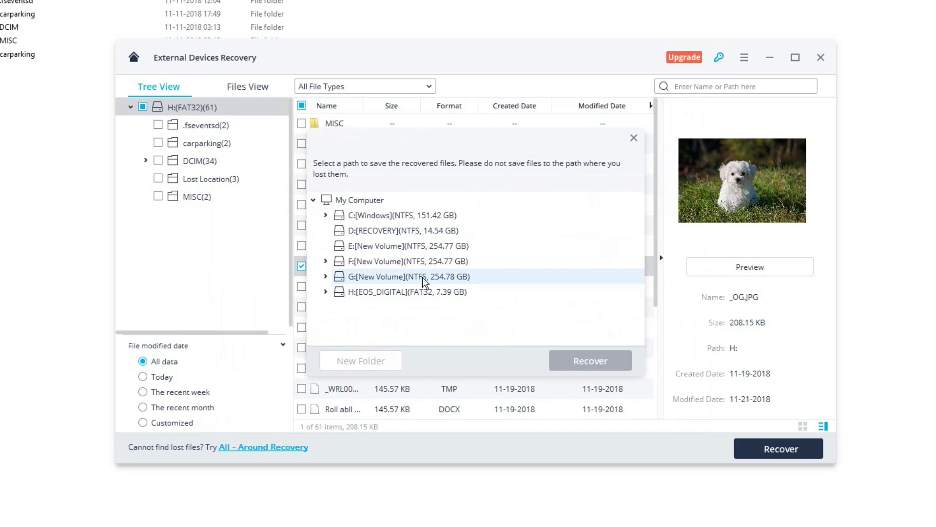
pyautogui.click(422, 195)
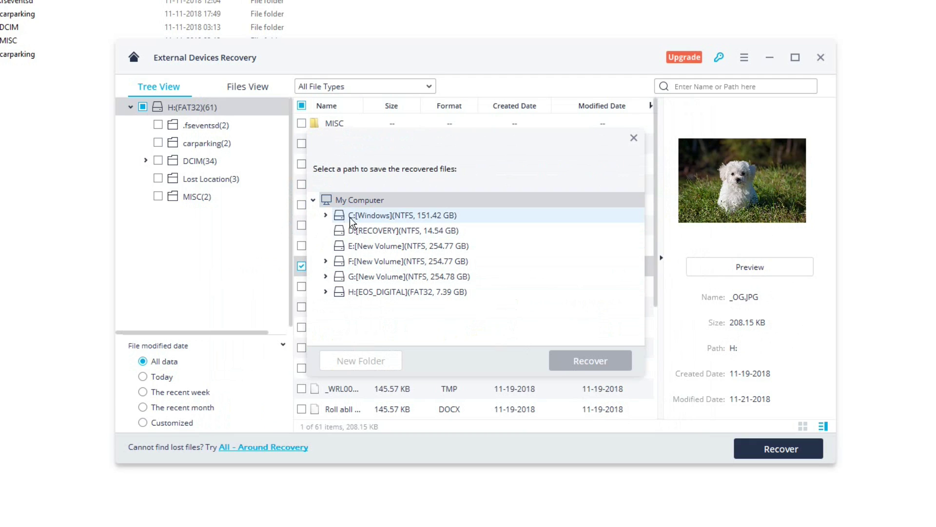
pyautogui.click(326, 215)
pyautogui.scroll(-2, 386, 276)
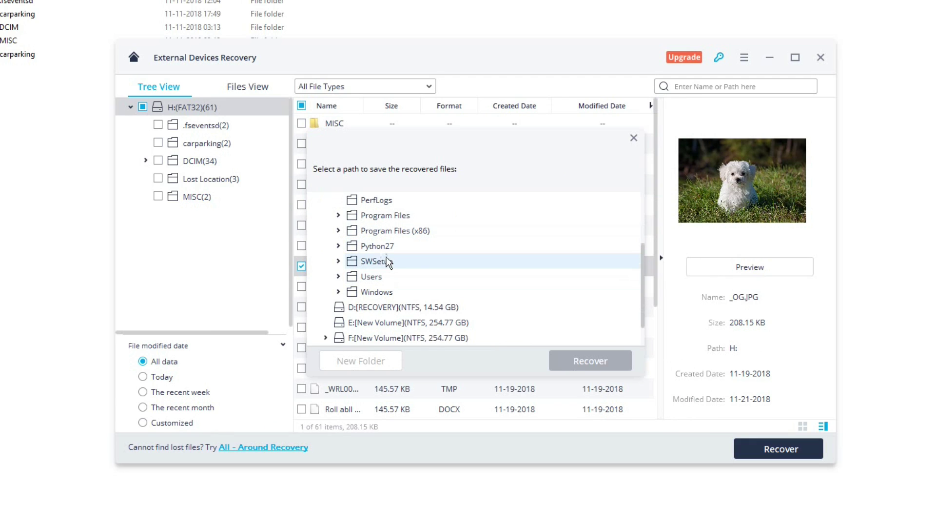
pyautogui.click(338, 276)
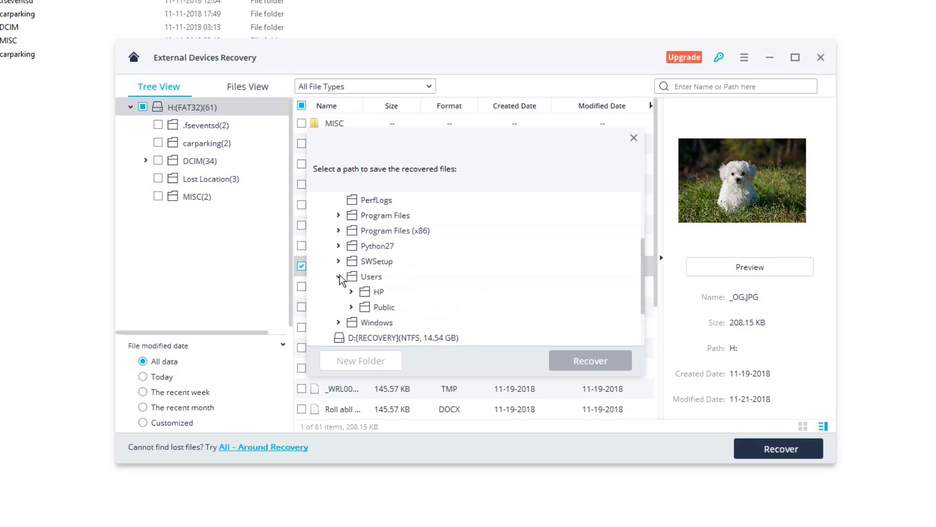
pyautogui.click(351, 292)
pyautogui.scroll(-2, 355, 292)
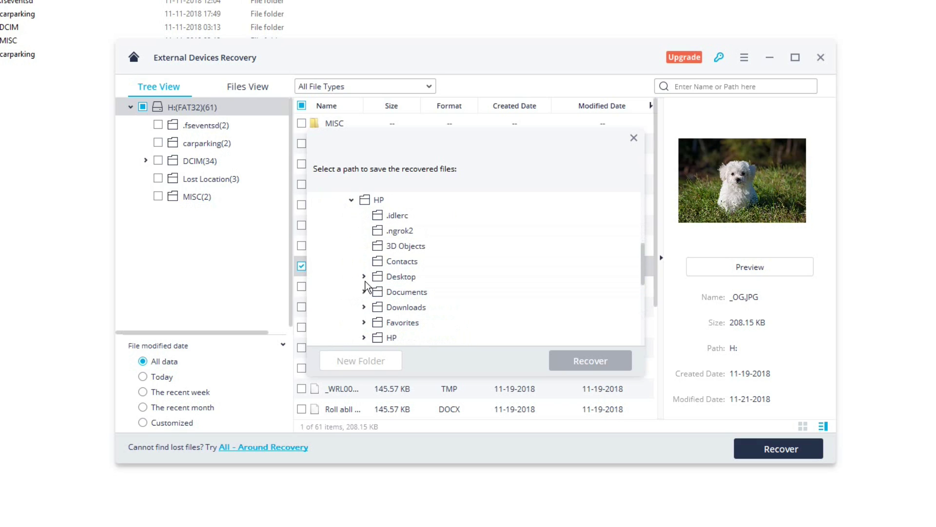
pyautogui.click(388, 279)
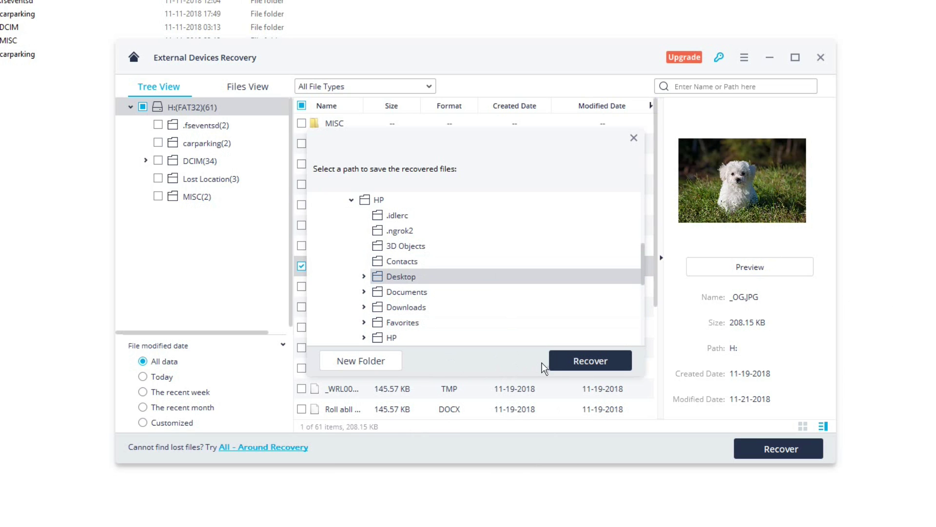
pyautogui.click(567, 368)
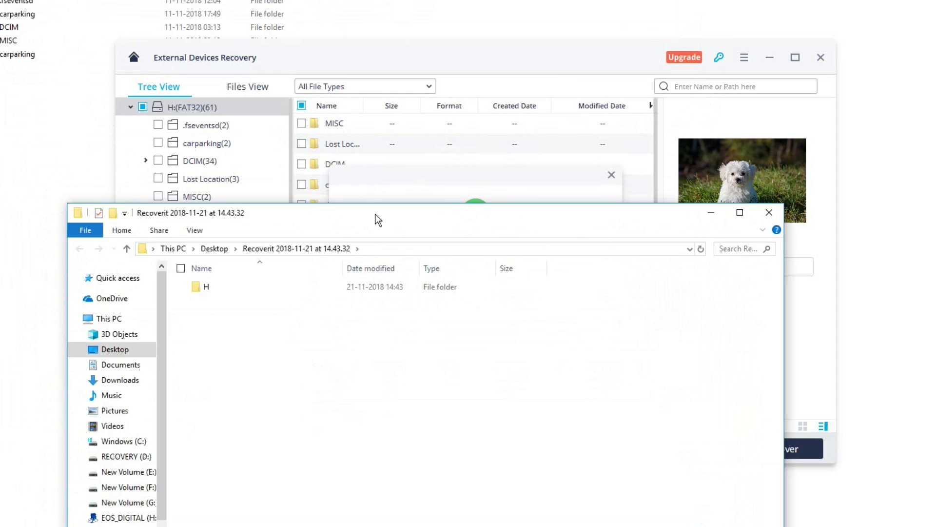
# Open folder H inside the Recoverit 2018-11-21 at 14.43.32 folder and open the recovered _OG photo
pyautogui.moveTo(378, 220); pyautogui.dragTo(350, 84)
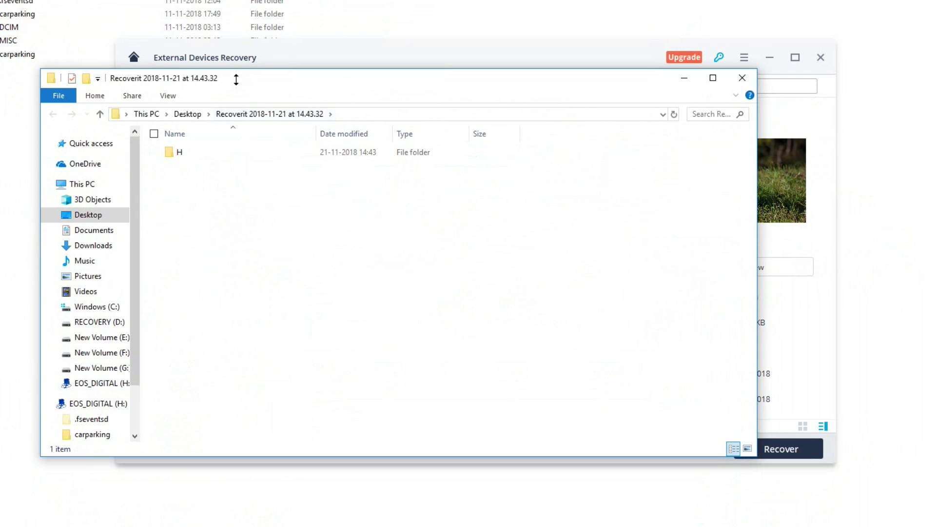
pyautogui.doubleClick(185, 159)
pyautogui.doubleClick(177, 153)
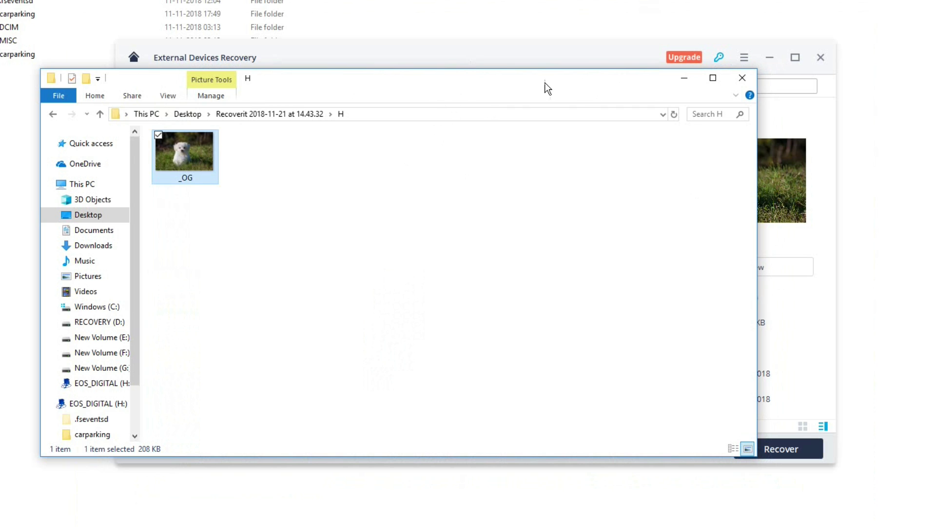
# Minimize File Explorer and acknowledge Recoverit's Files recovery completed message with OK
pyautogui.click(685, 77)
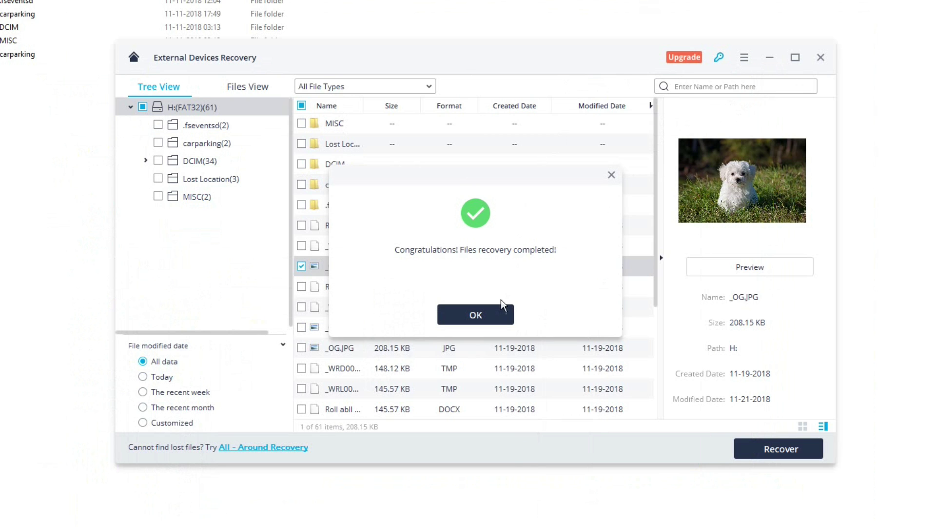
pyautogui.click(497, 312)
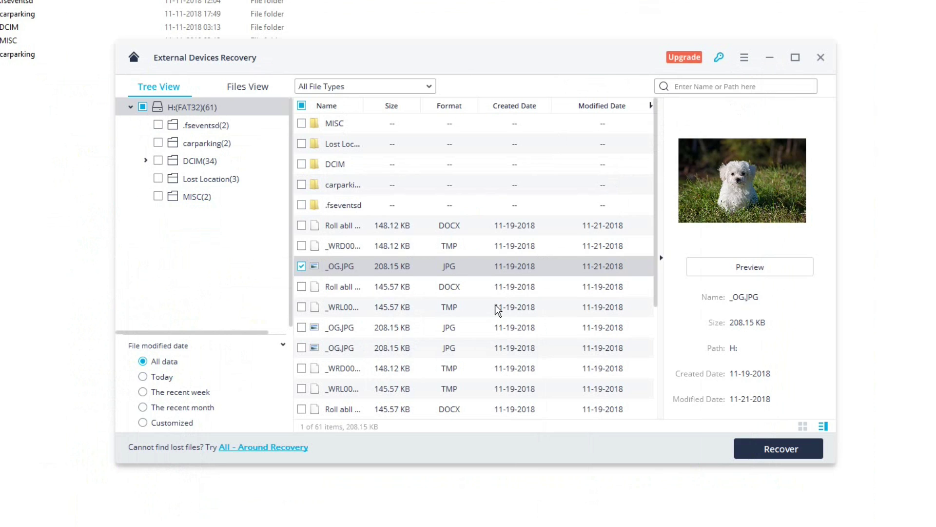